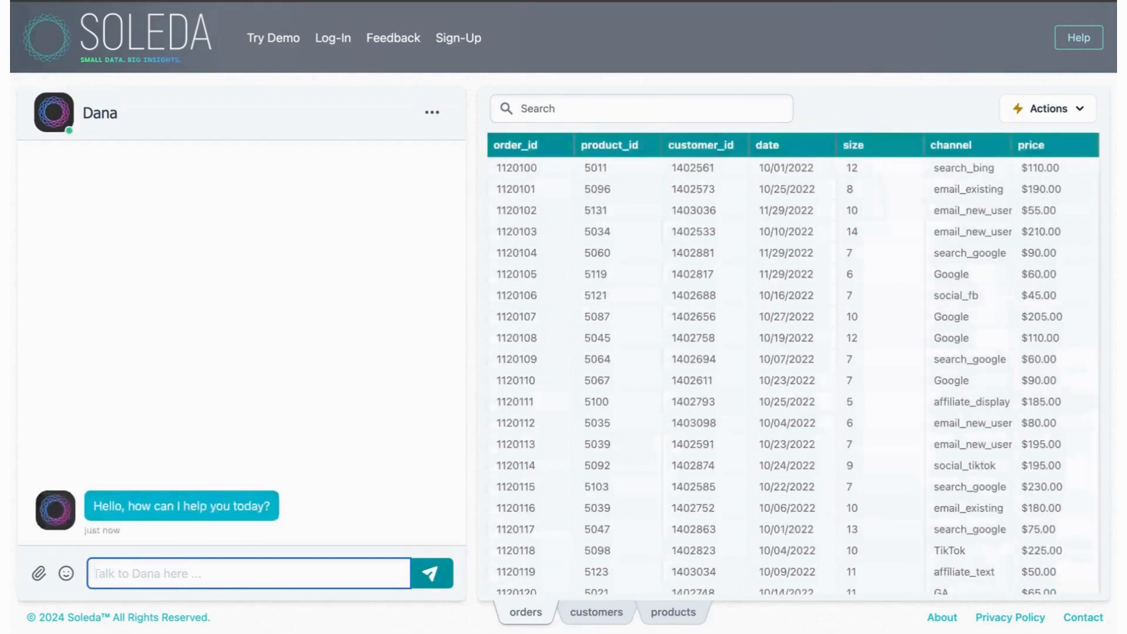
Step: Examine the channel column of the orders table for differently written names of the same channel
left_click(981, 276)
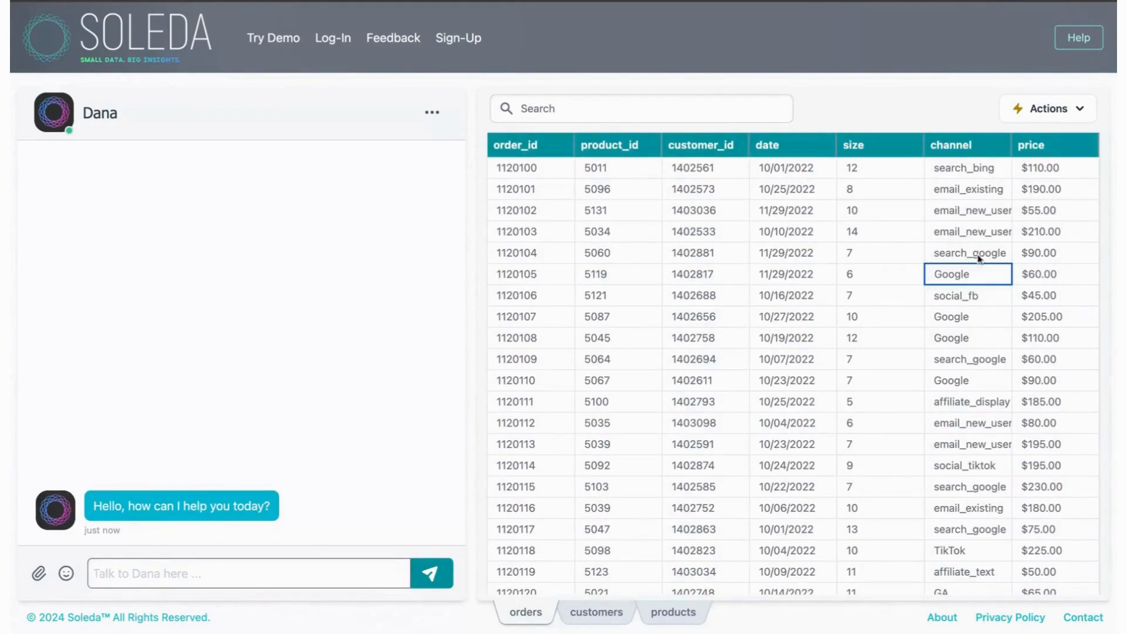
left_click(979, 255)
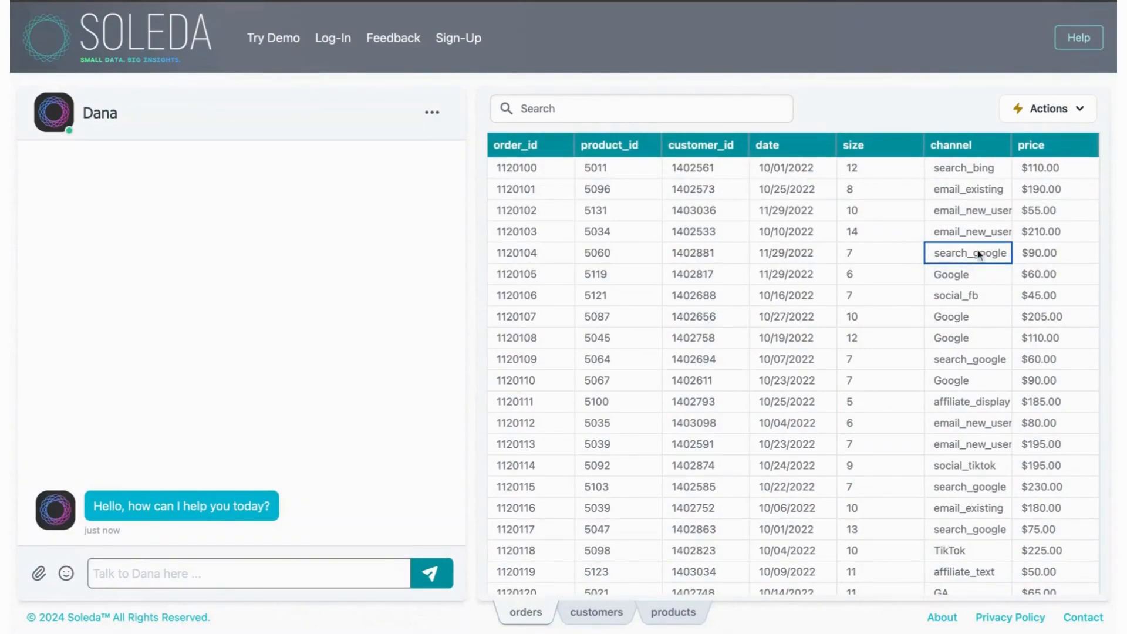
scroll(989, 392, "down", 1)
scroll(988, 392, "down", 5)
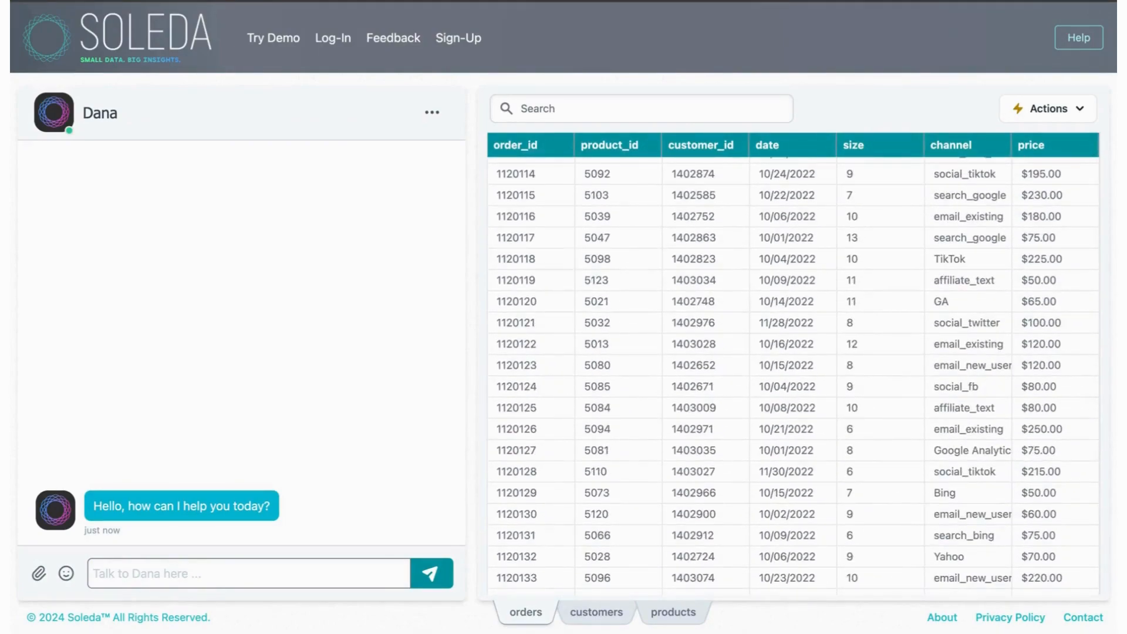
scroll(989, 392, "down", 2)
left_click(969, 401)
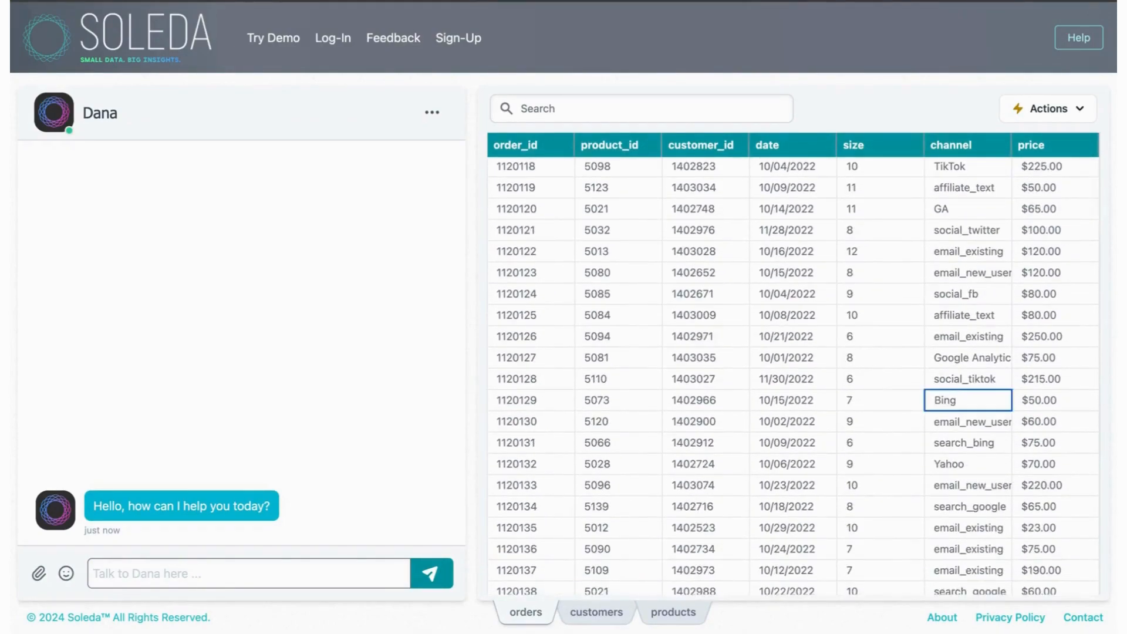
left_click(989, 444)
scroll(989, 447, "down", 5)
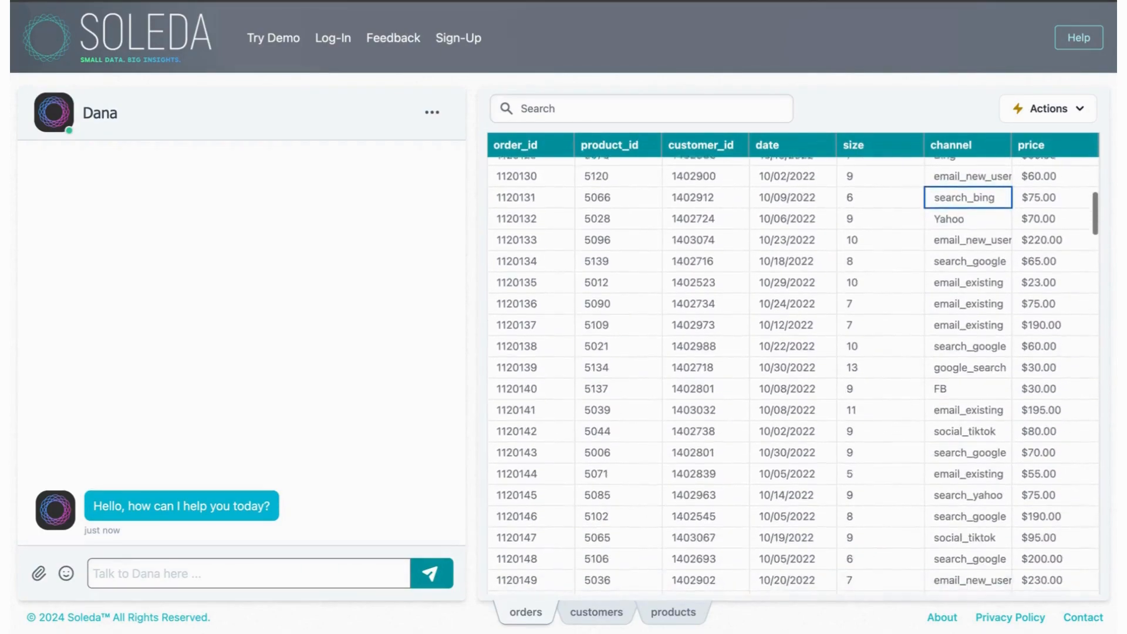
left_click(972, 385)
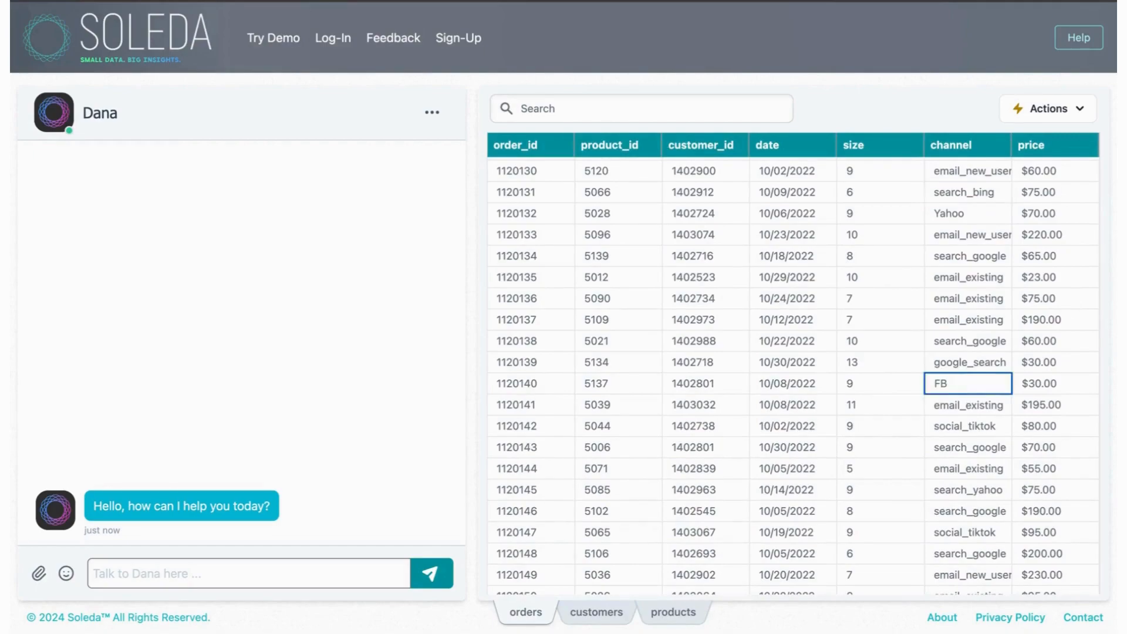
Step: Search the orders table for "facebook" and clear the search again
left_click(630, 116)
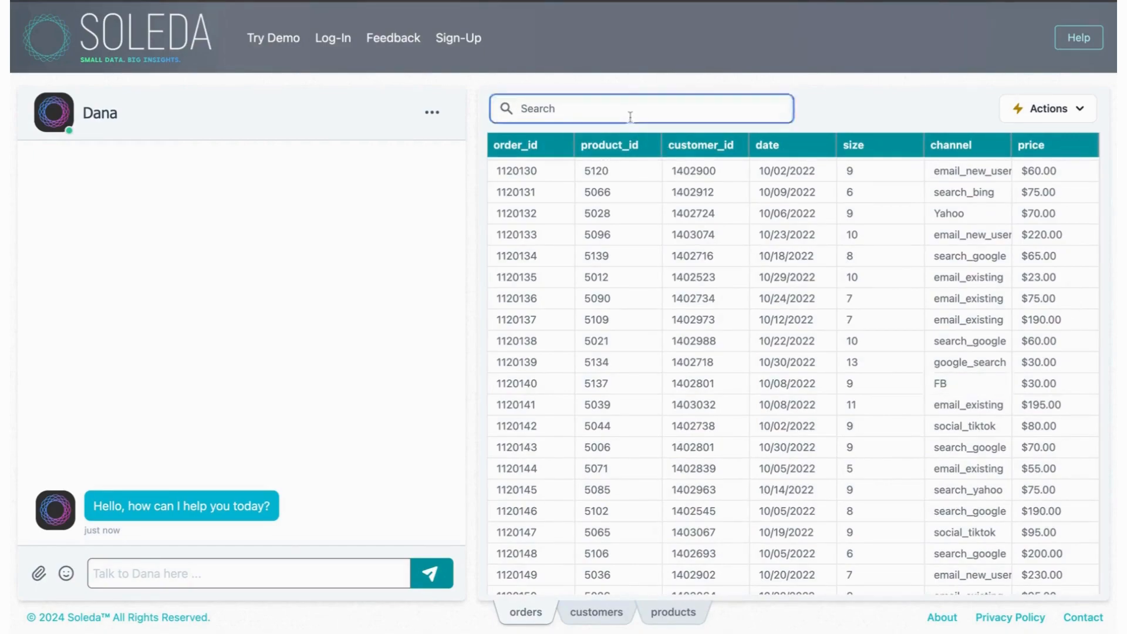
type("facebook")
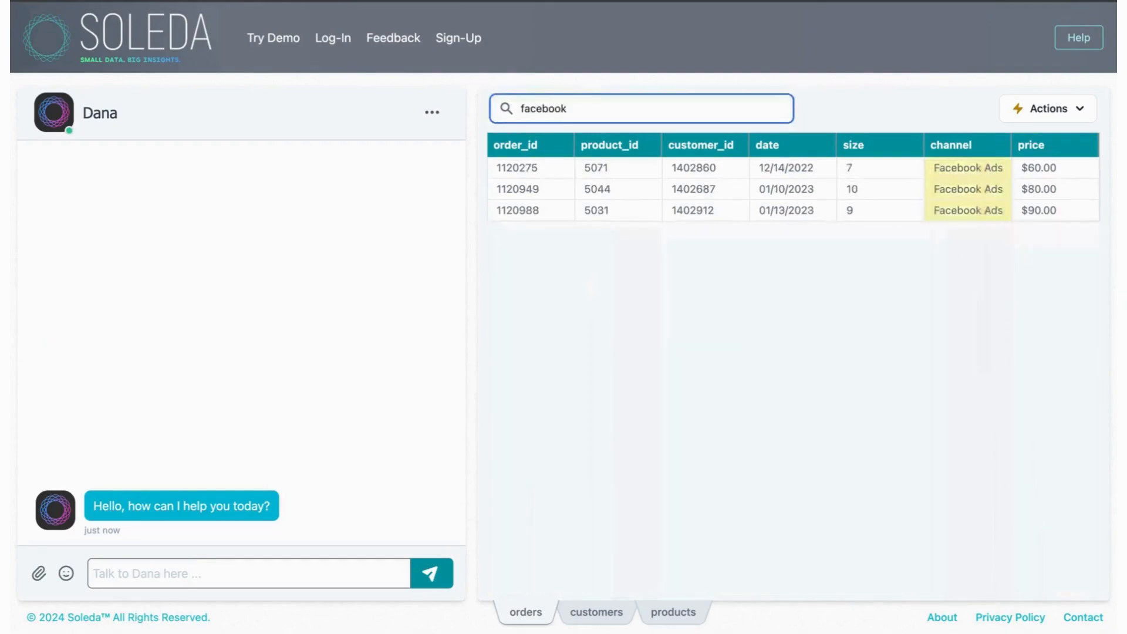
key("BackSpace")
key("BackSpace")
key("BackSpace")
key("BackSpace")
key("BackSpace")
key("BackSpace")
key("BackSpace")
key("BackSpace")
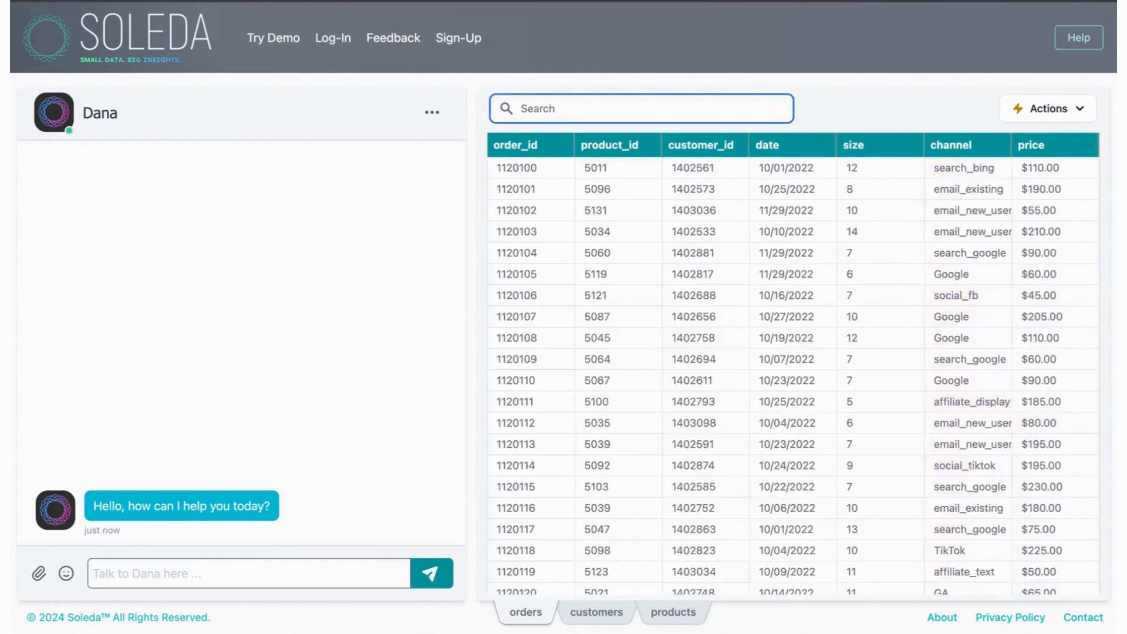
left_click(847, 107)
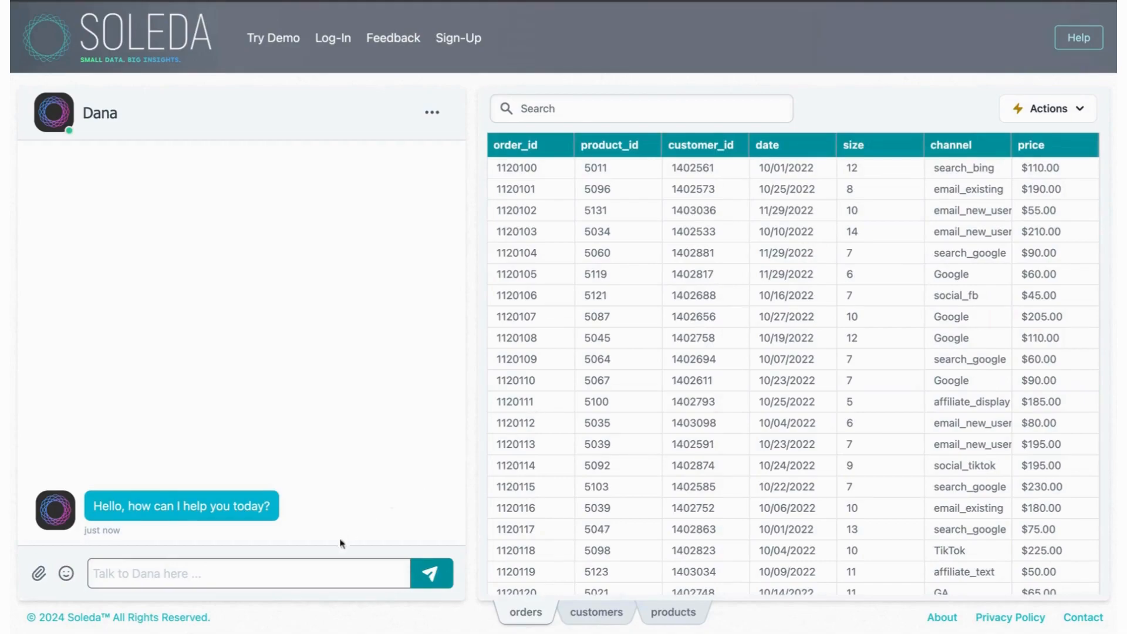
Step: Send the chat assistant the message "I think the channel names are not organized correctly, can we check?"
left_click(308, 569)
type("I think the channel names are not ")
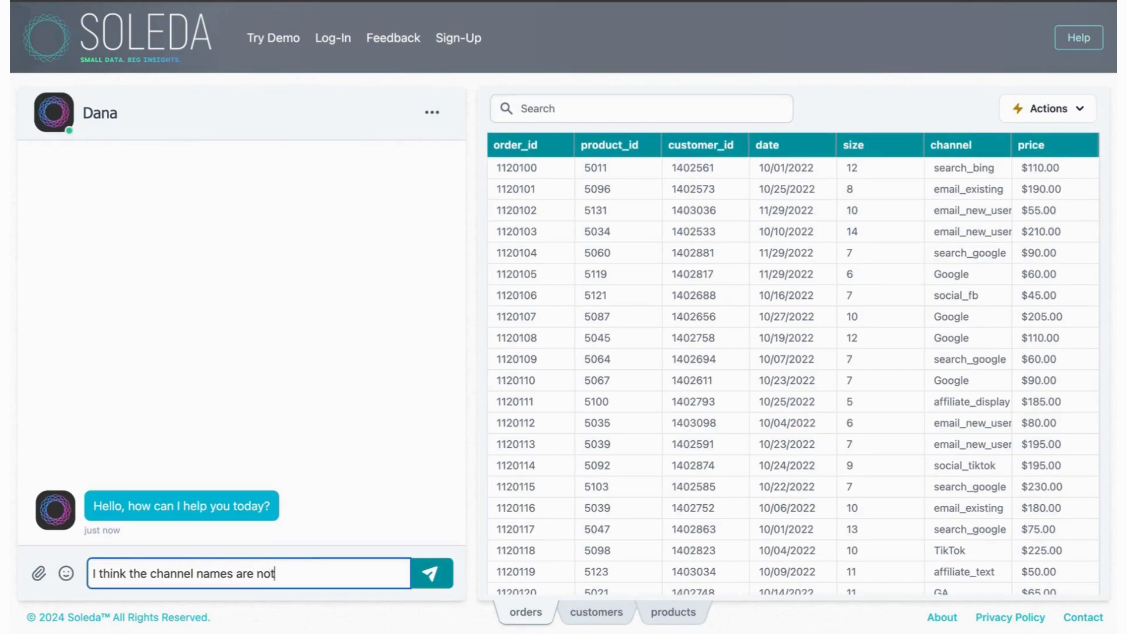
type("organized correcrt")
key("BackSpace")
key("BackSpace")
type("tly, can ")
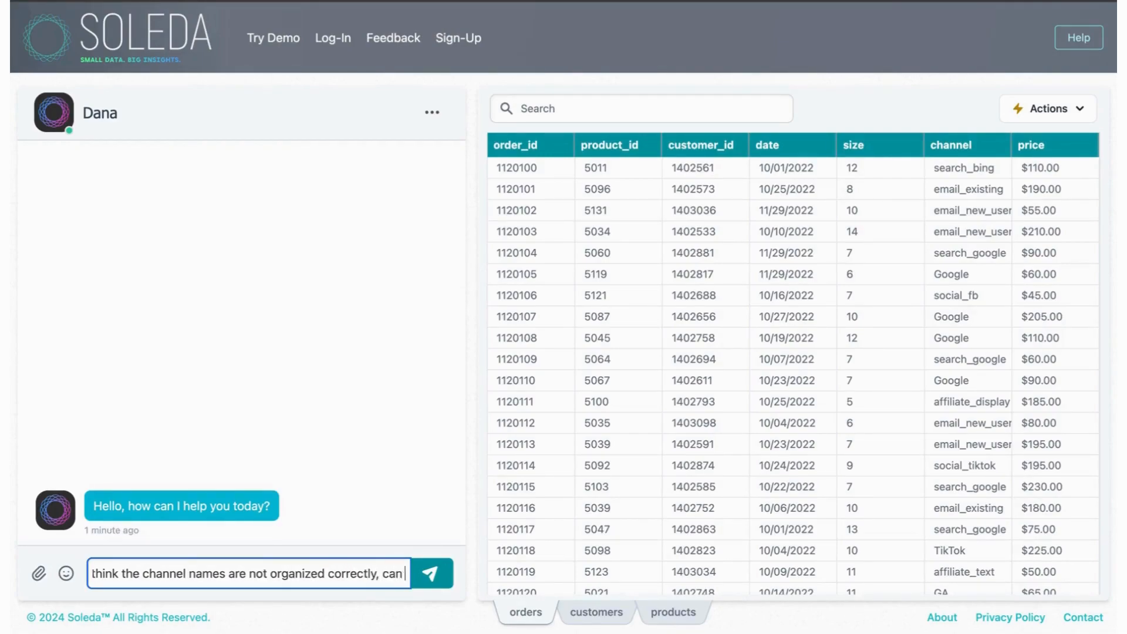
type("we check?")
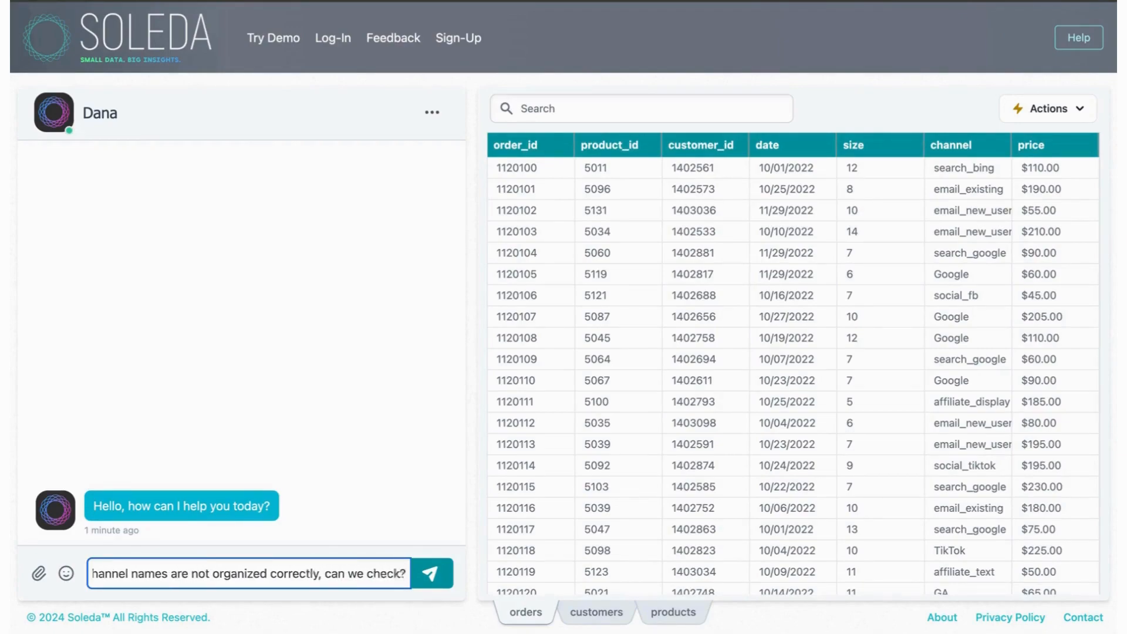
key("Return")
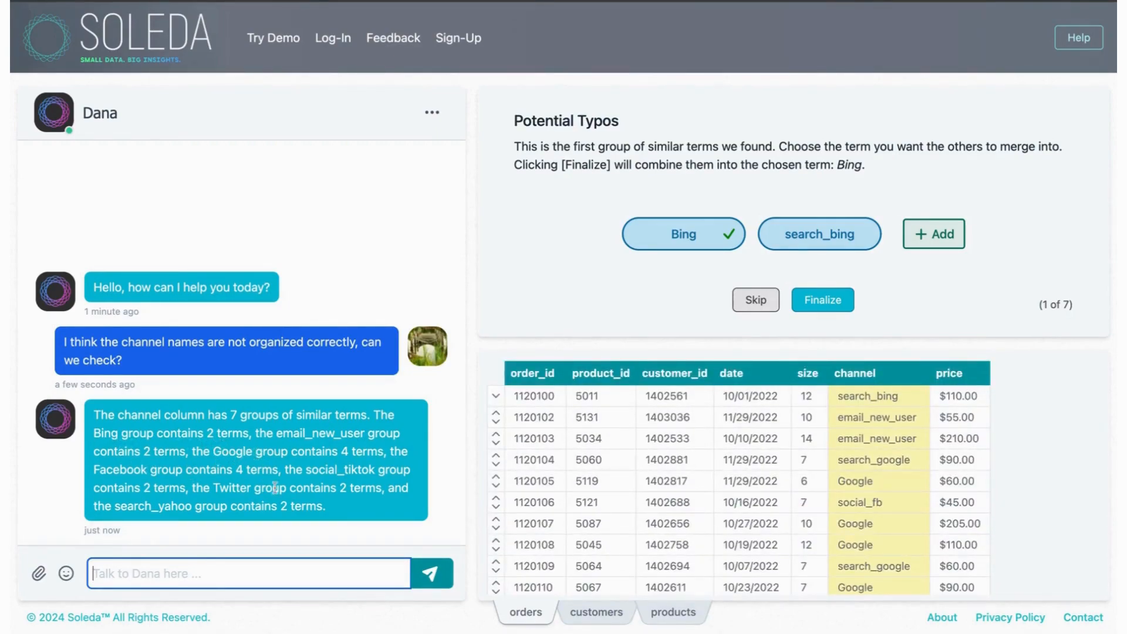
Step: Merge the channel term search_bing into Bing and email_newuser into email_new_user
left_click(542, 215)
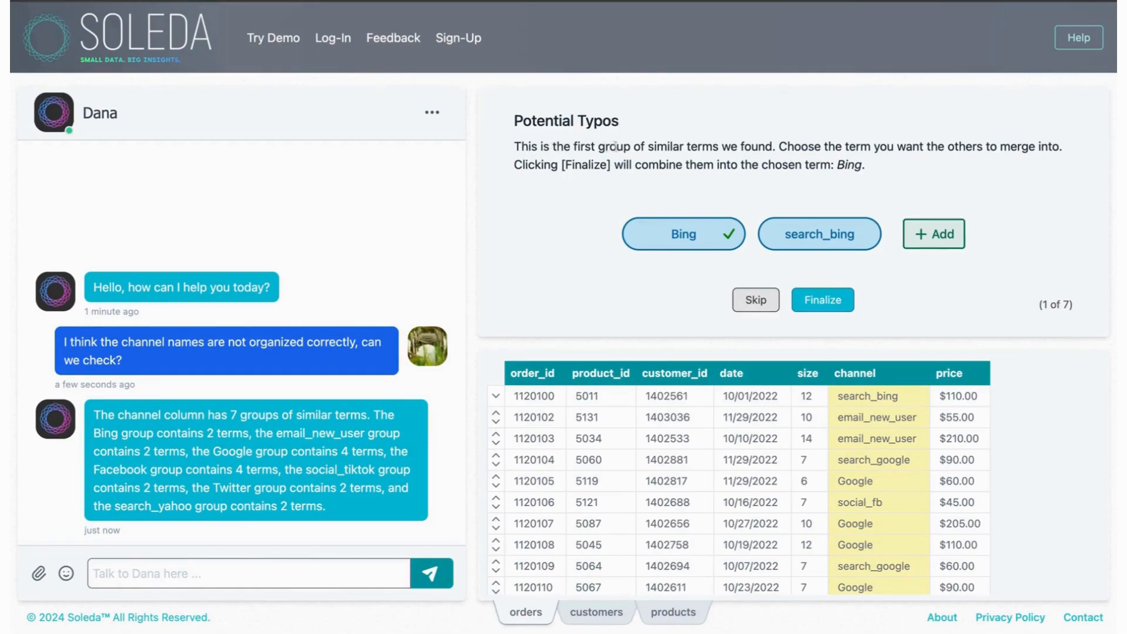
left_click_drag(786, 146, 1054, 146)
left_click(1055, 141)
left_click(834, 302)
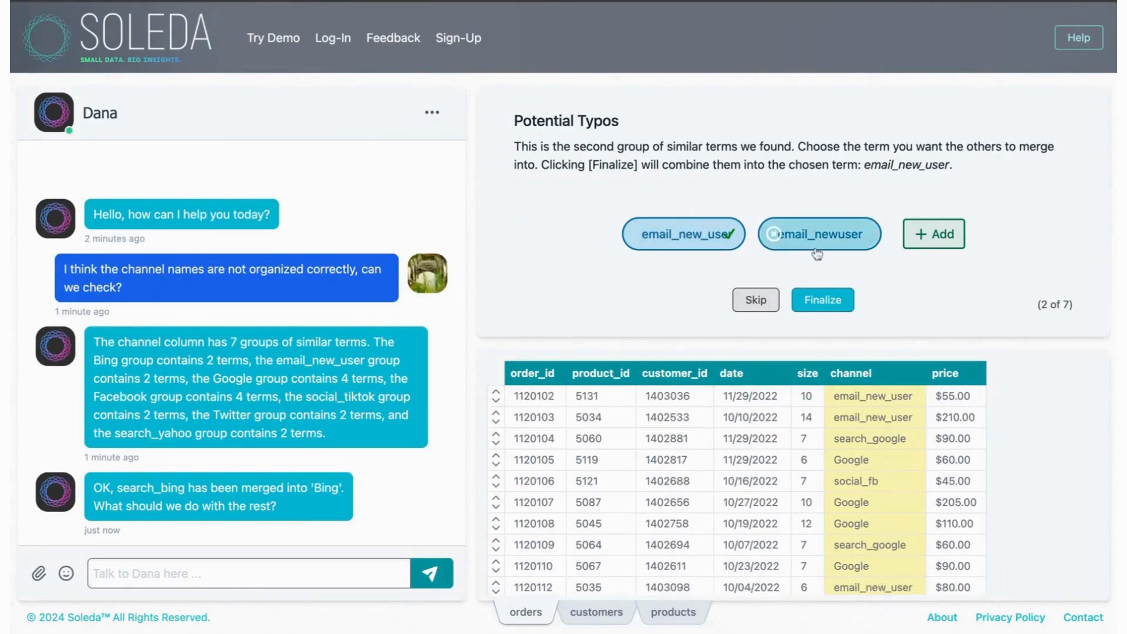
left_click(828, 304)
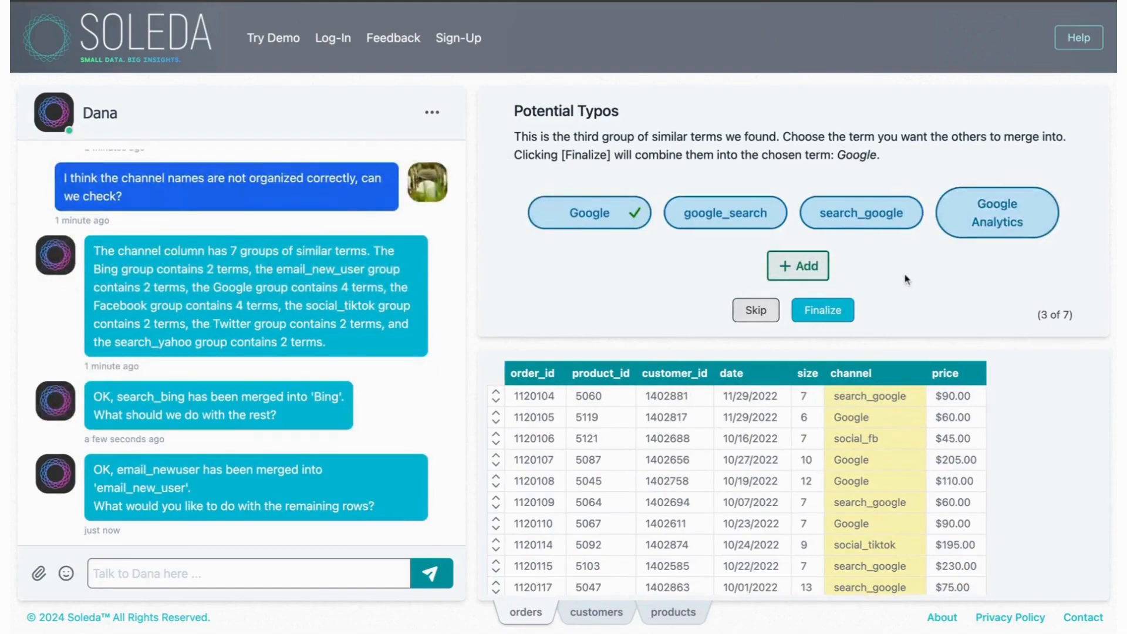
Step: Exclude Google Analytics while merging the other Google terms into Google, and merge Facebook Ads, FB and social_fb into Facebook
left_click(949, 211)
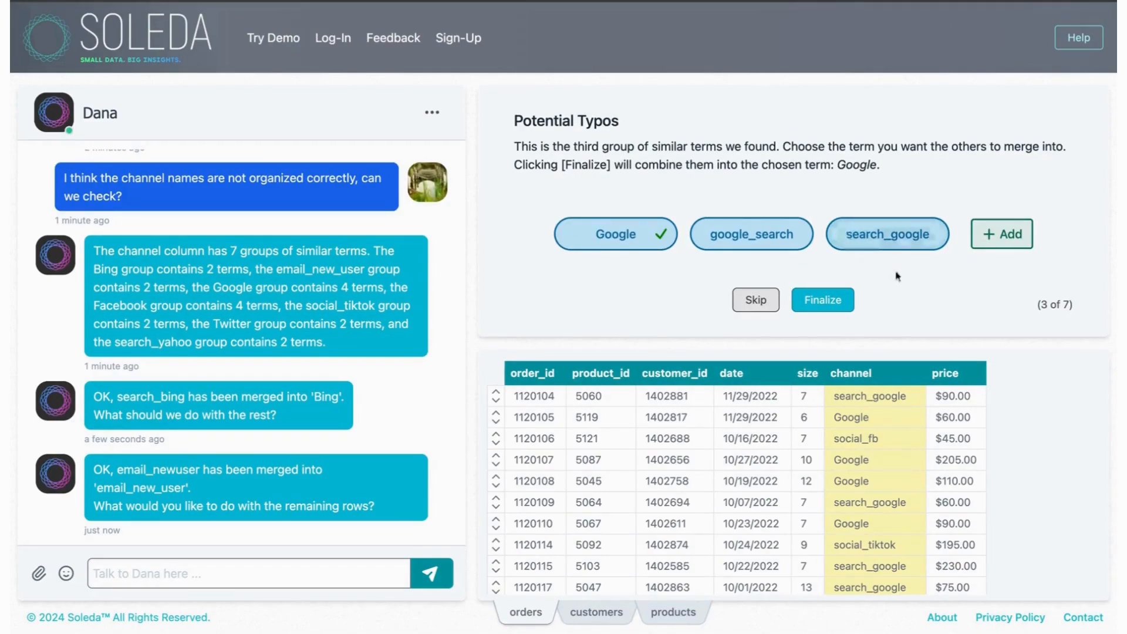
left_click(833, 303)
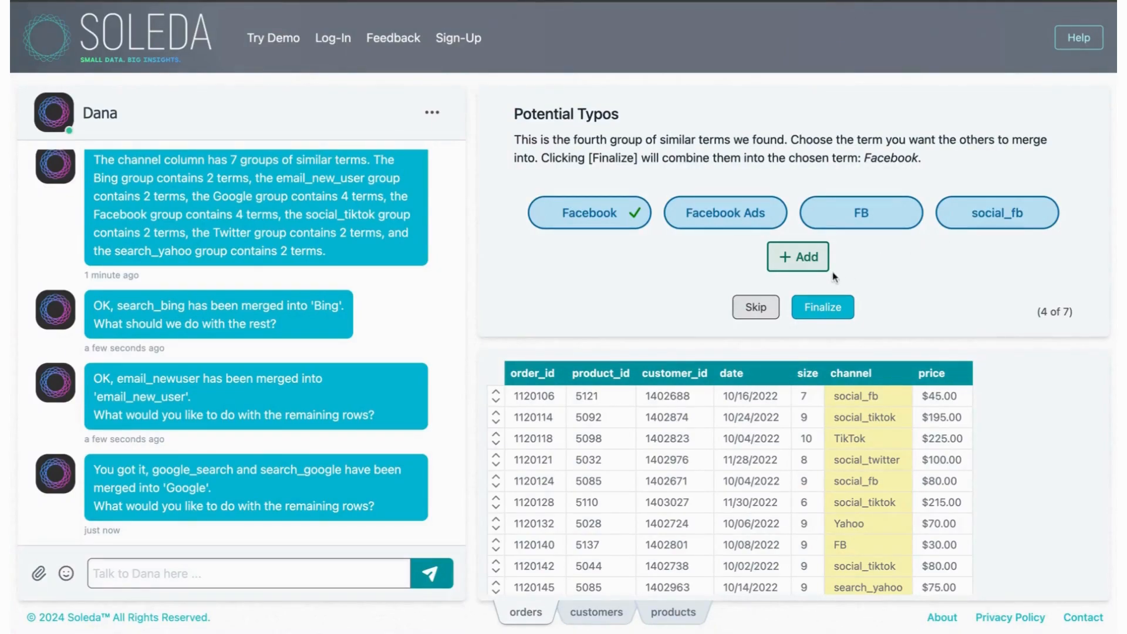
left_click(832, 312)
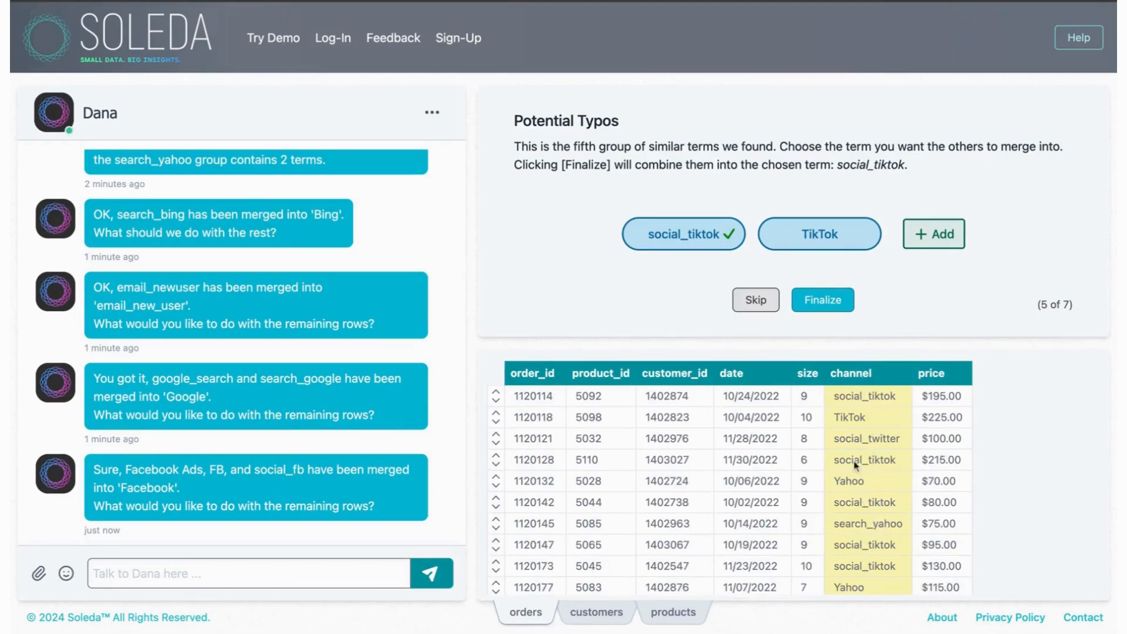
Step: Merge social_tiktok and an added term tiktok into TikTok, and choose Yahoo as the target term for the seventh group
left_click(939, 241)
type("tiktok")
key("Return")
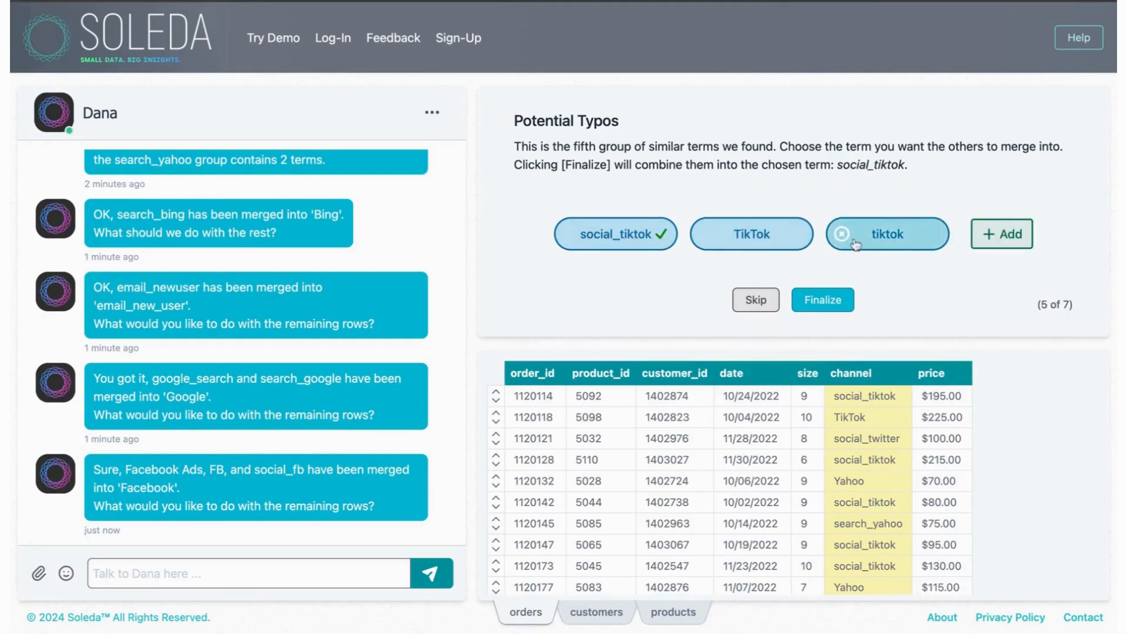
left_click(764, 241)
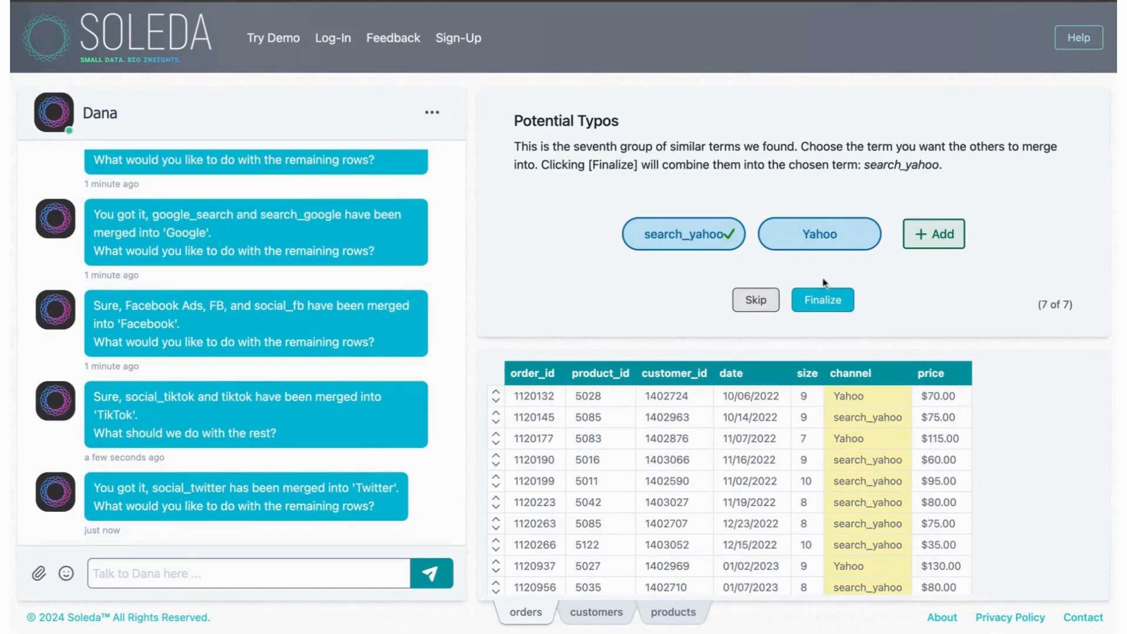
left_click(825, 244)
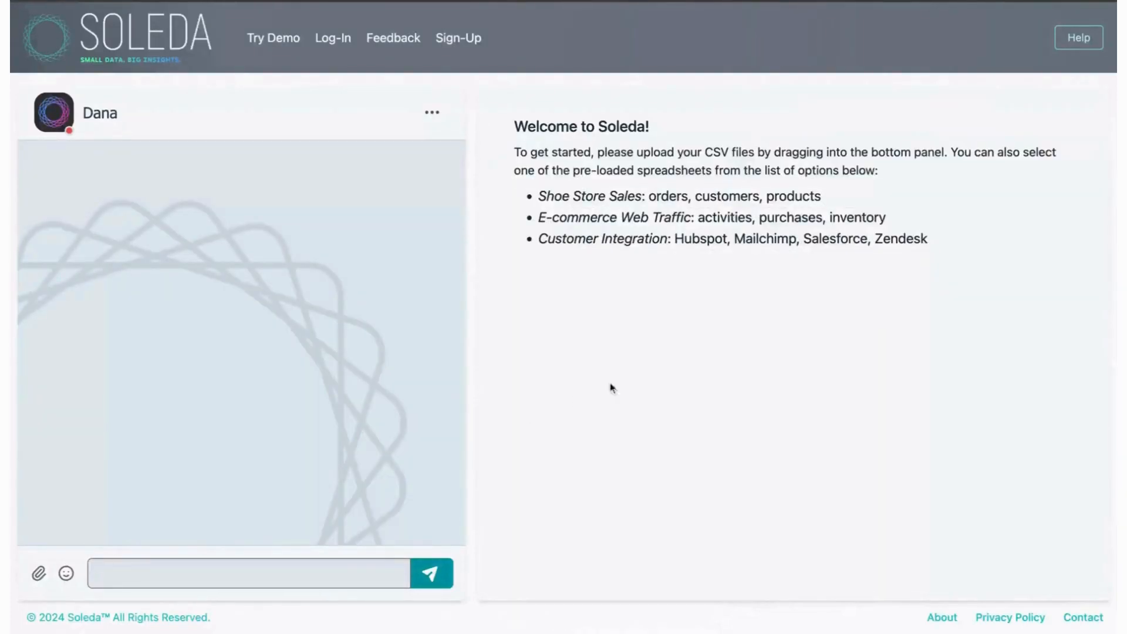
Step: Load the Shoe Store Sales spreadsheets and ask the assistant "What were the three most popular styles sold across all time?"
left_click(688, 203)
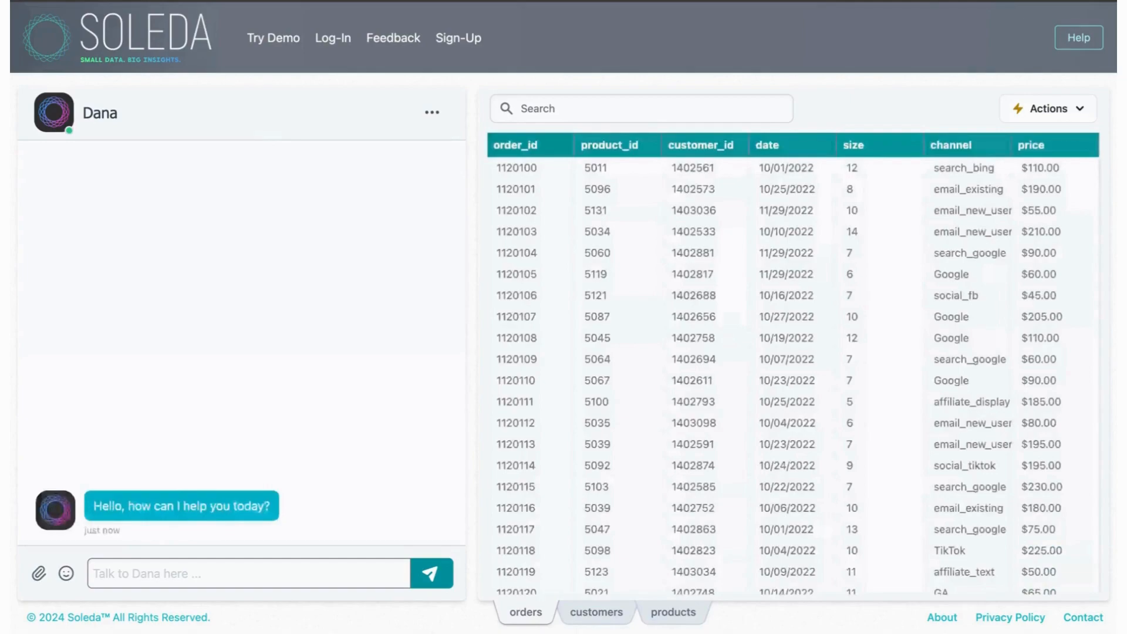
left_click(249, 574)
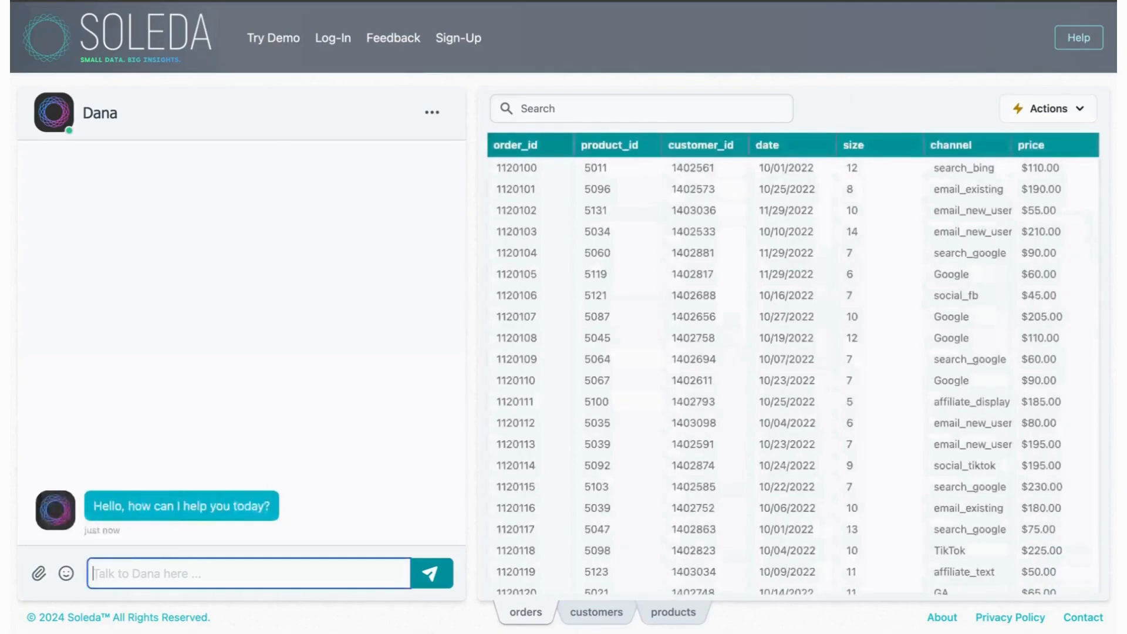
type("What were ")
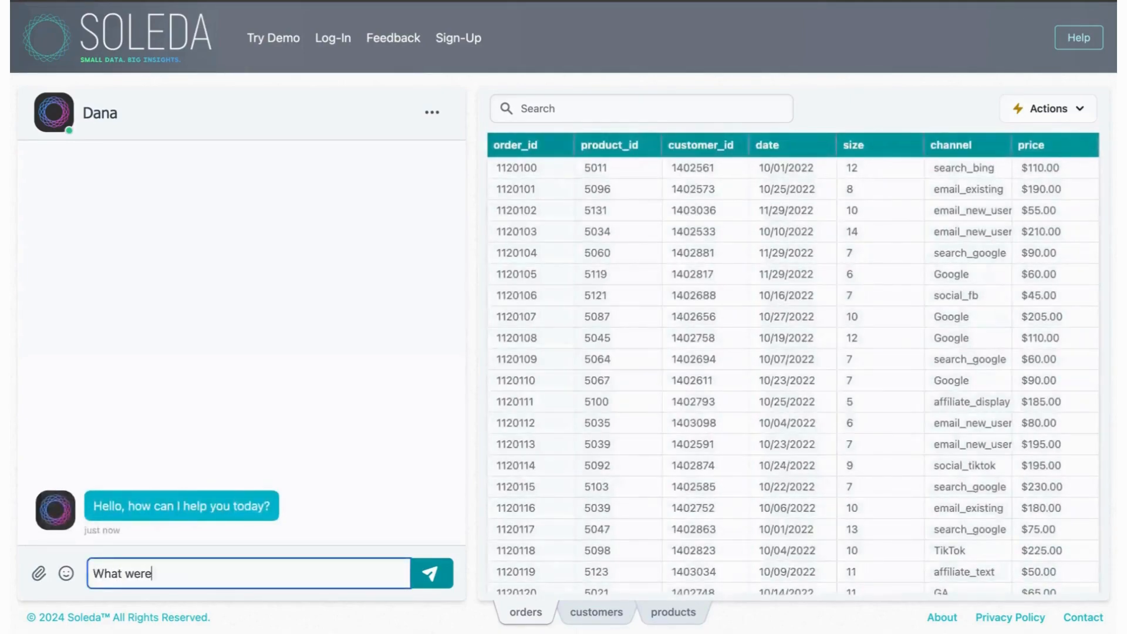
type("the three most po")
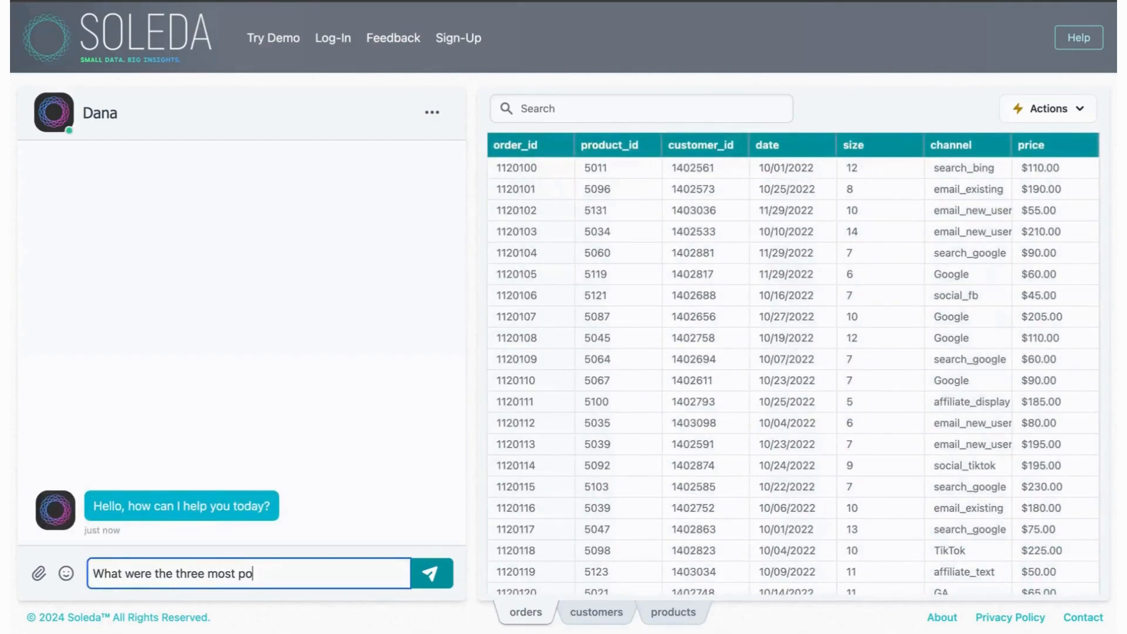
type("pular styles sold ac")
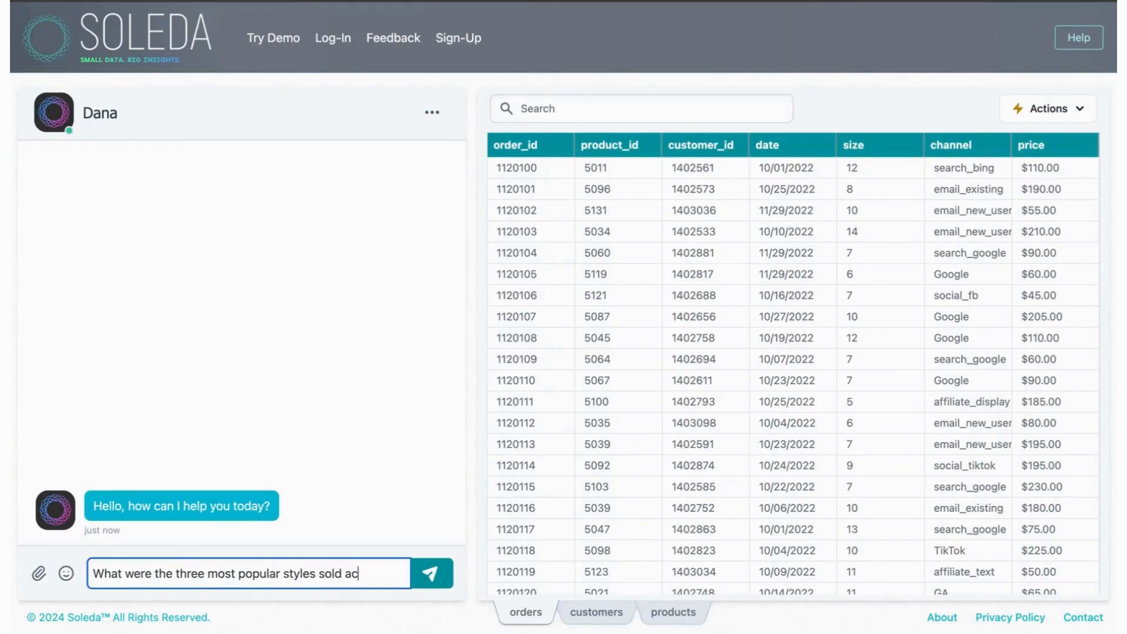
type("ross all time?")
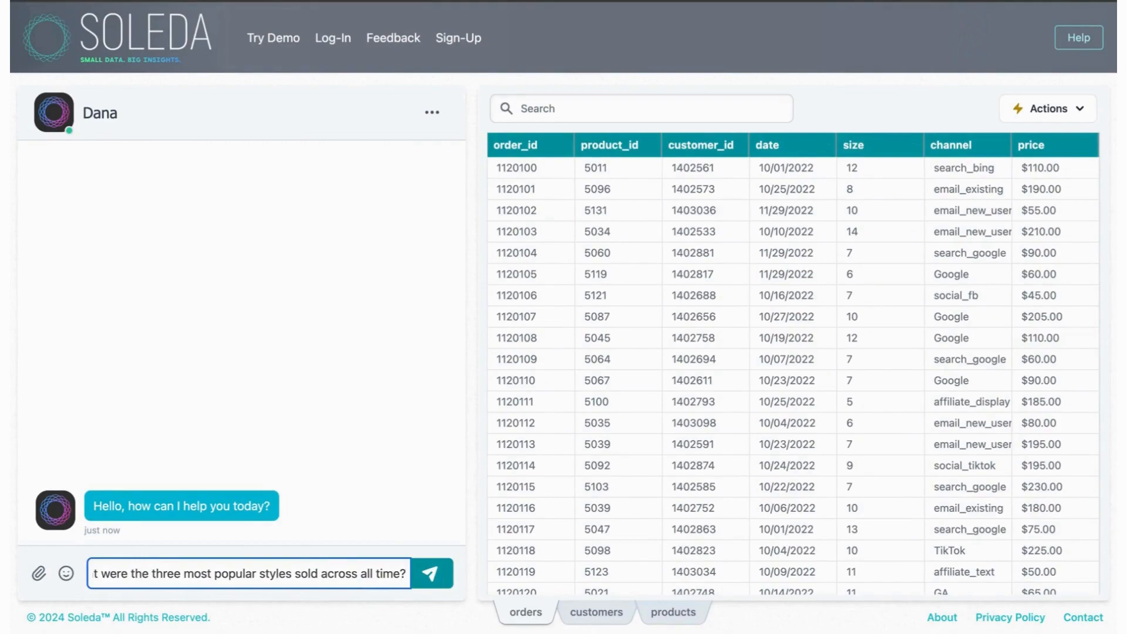
key("Return")
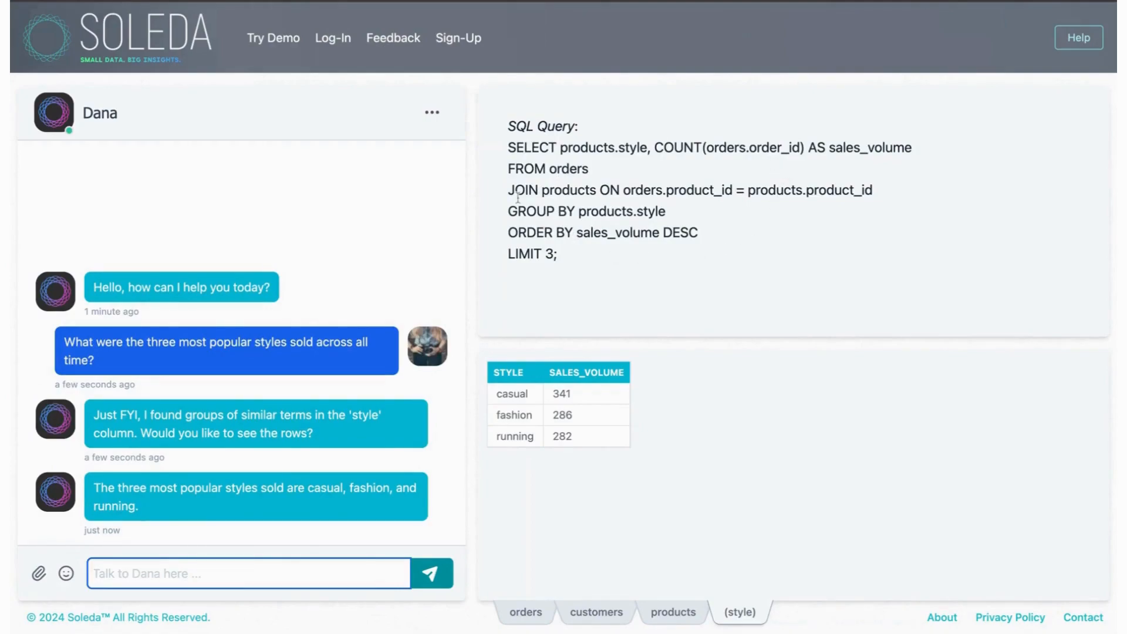
Step: Review the generated SQL query and answer the assistant's offer to display similar style terms with "yes, please show me."
left_click_drag(515, 191, 568, 212)
left_click(533, 259)
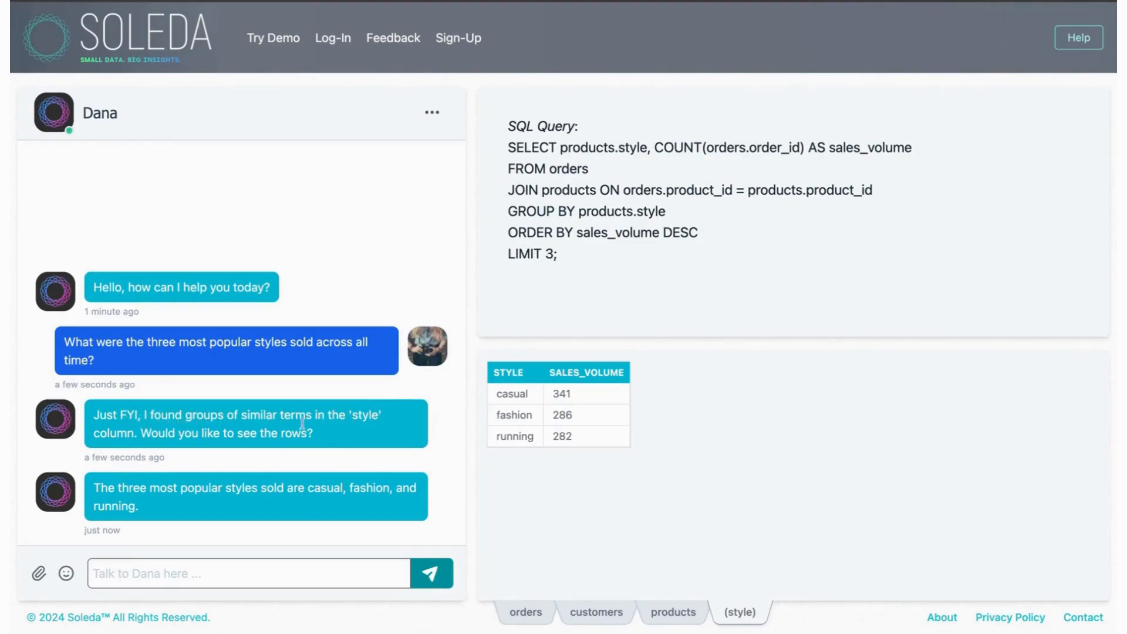
left_click(288, 575)
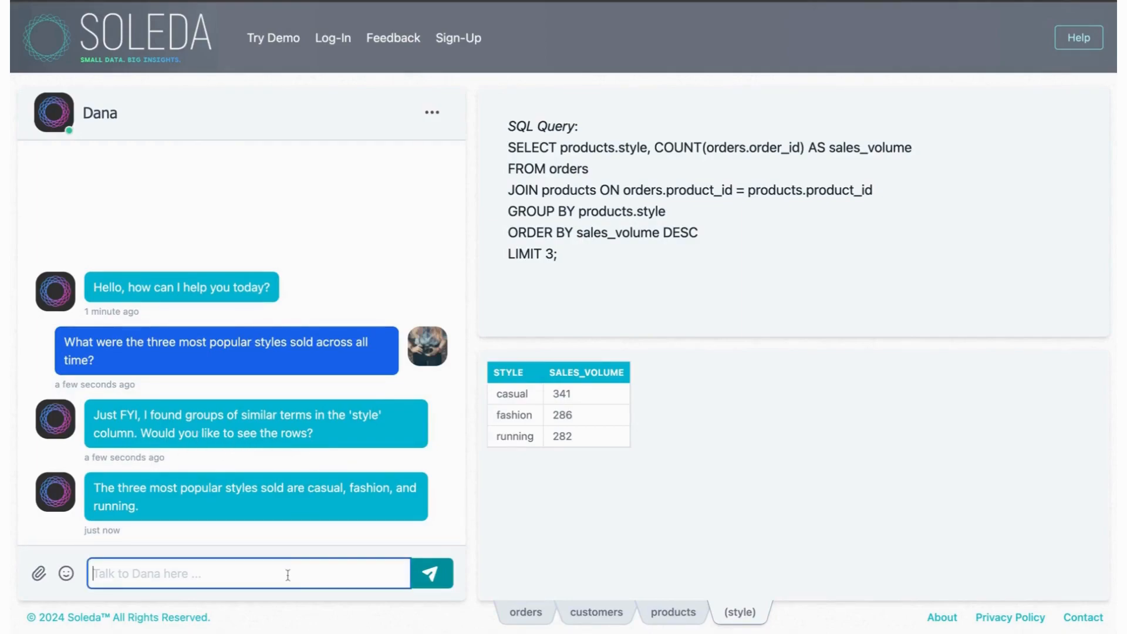
type("yes, please shoe")
key("BackSpace")
key("BackSpace")
type("w")
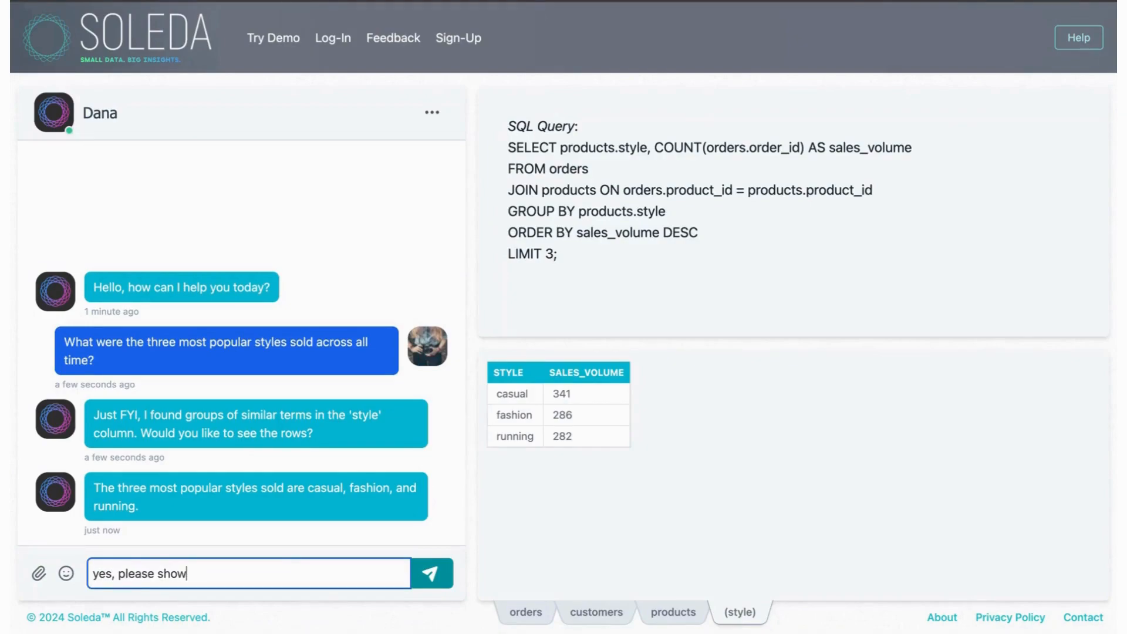
type(" me.")
key("Return")
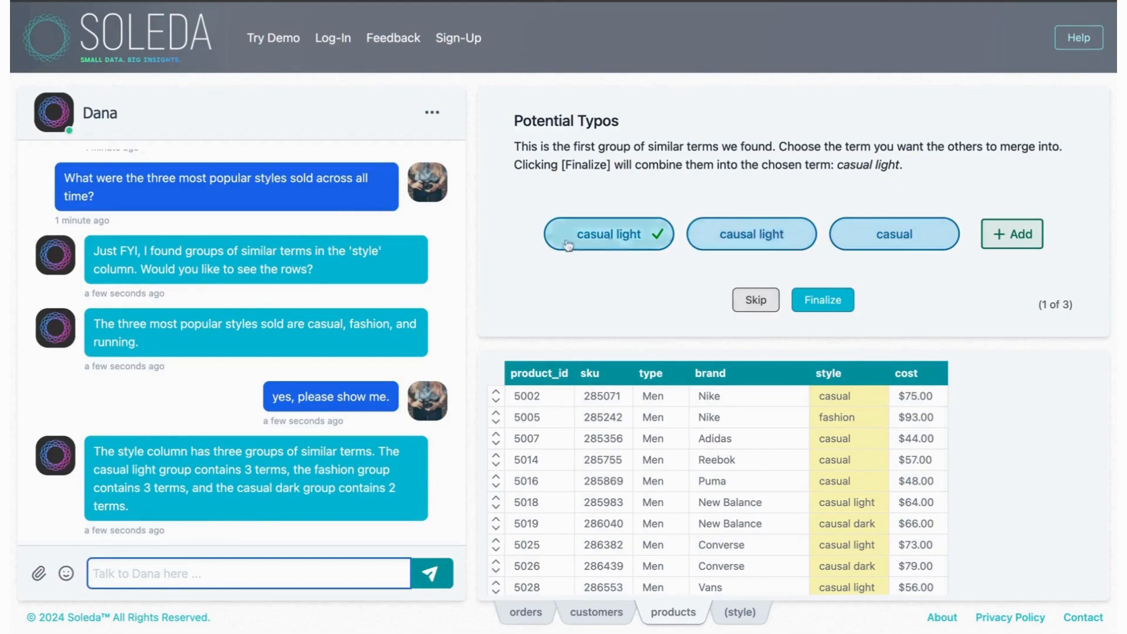
Step: Remove the term casual from the first style group and merge causal light into casual light
left_click(845, 235)
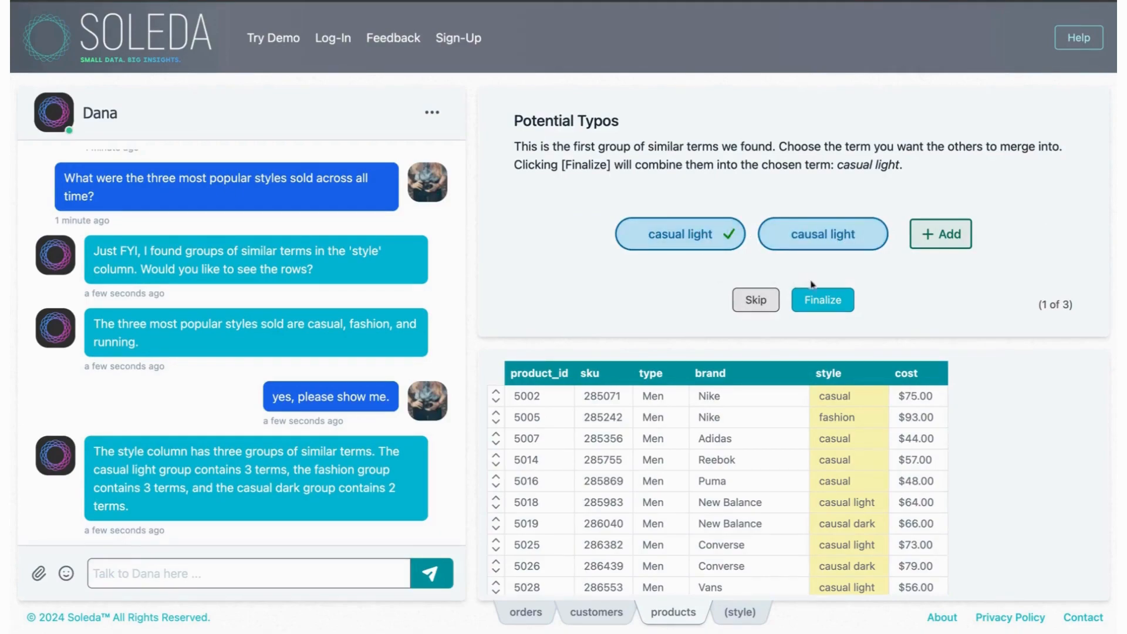
mouse_move(815, 247)
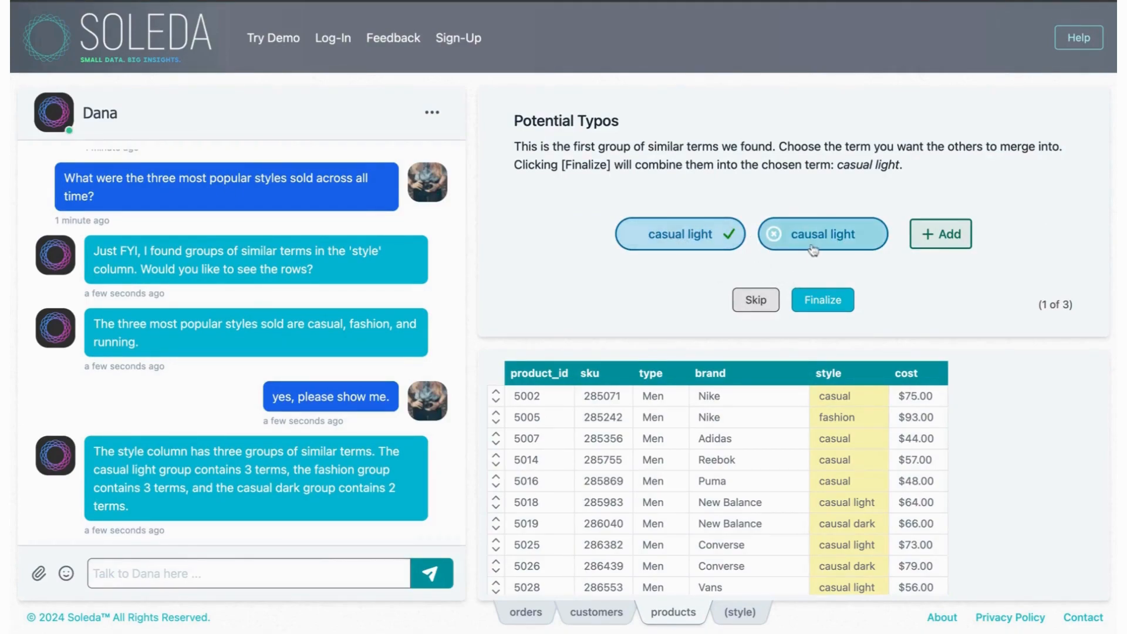
left_click(821, 300)
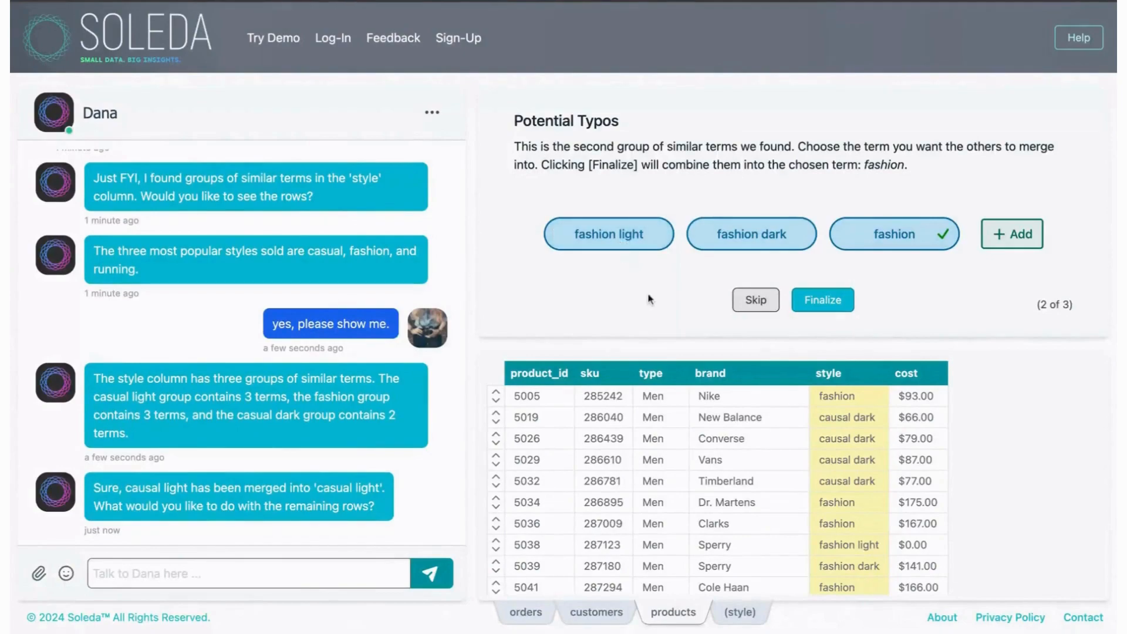
Step: Skip merging the fashion group of style terms and read the assistant's reply
left_click(746, 303)
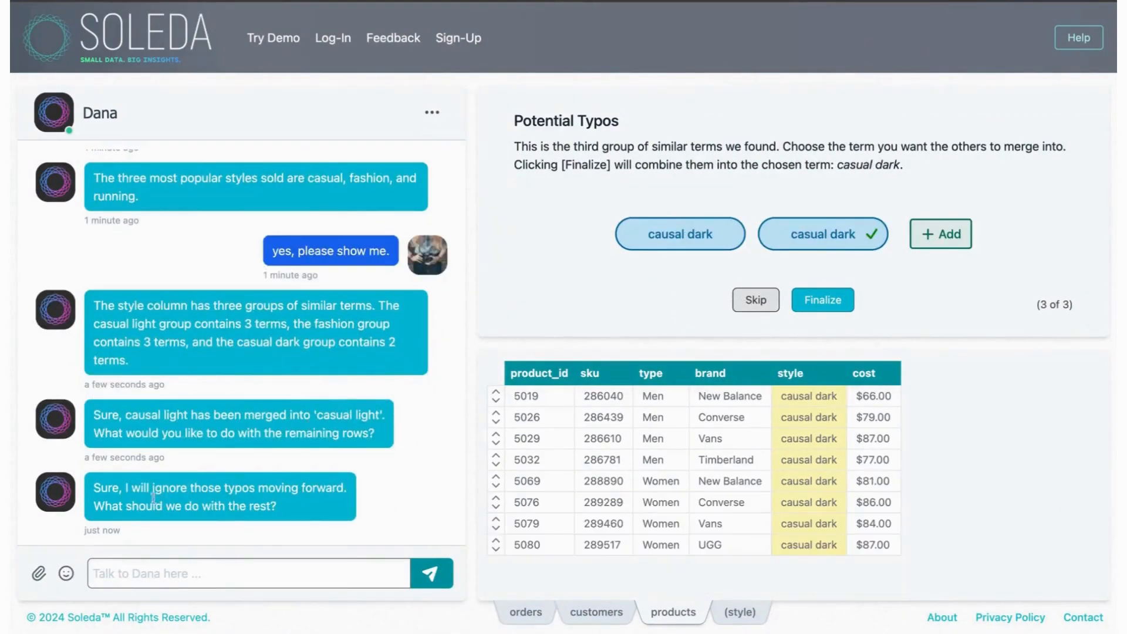
left_click_drag(130, 486, 274, 488)
left_click(130, 487)
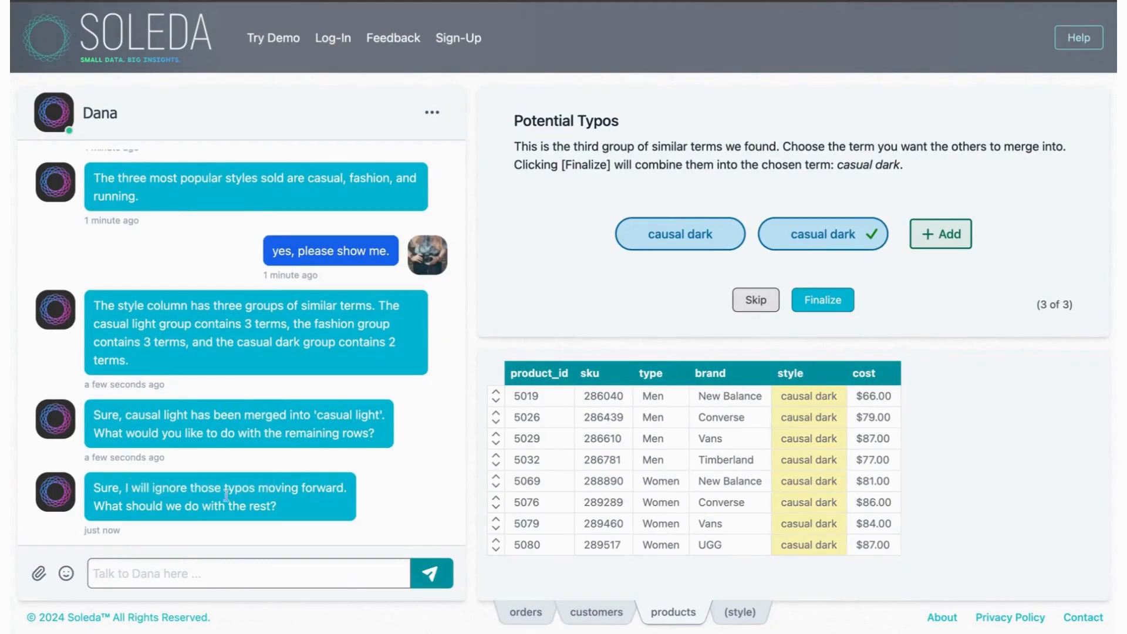